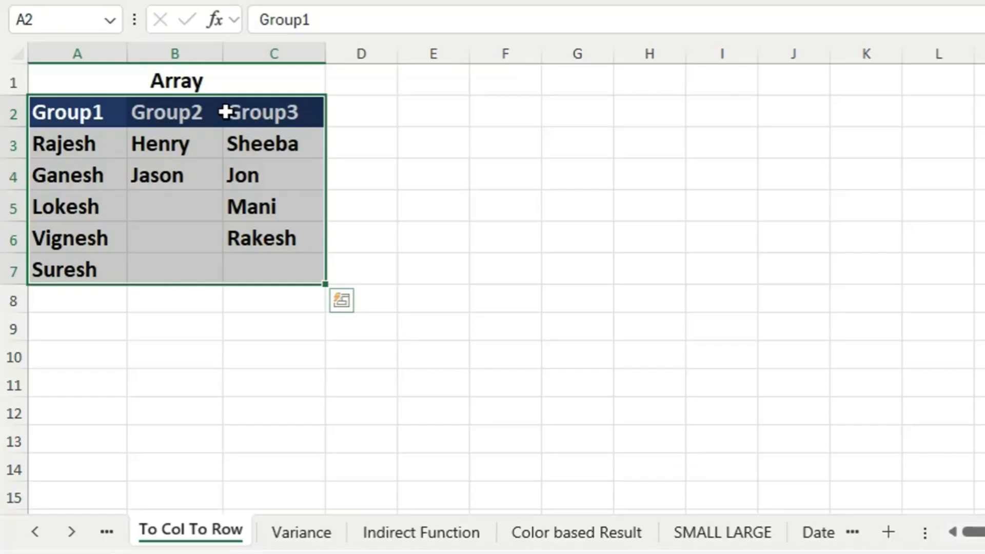
pyautogui.moveTo(559, 138); pyautogui.dragTo(554, 310)
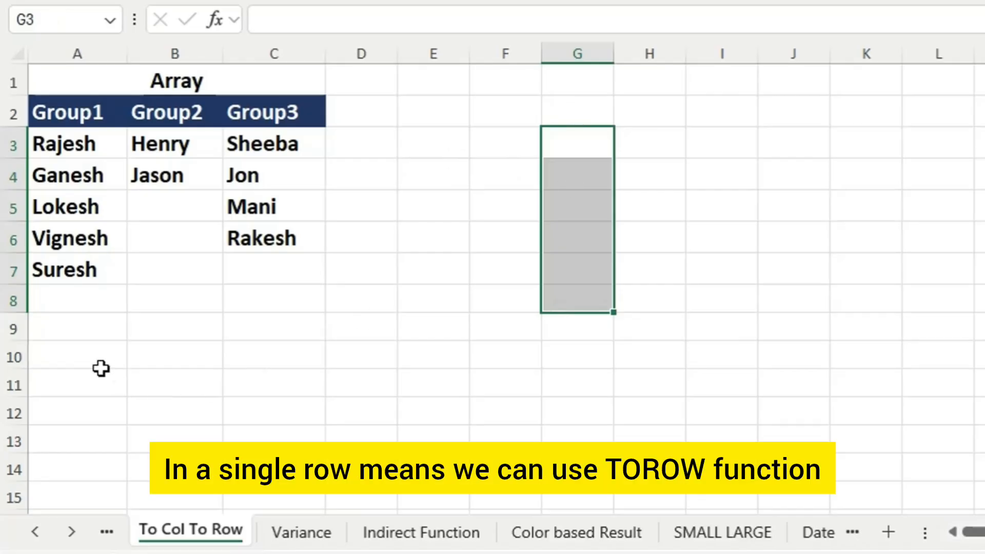
pyautogui.moveTo(89, 375); pyautogui.dragTo(486, 390)
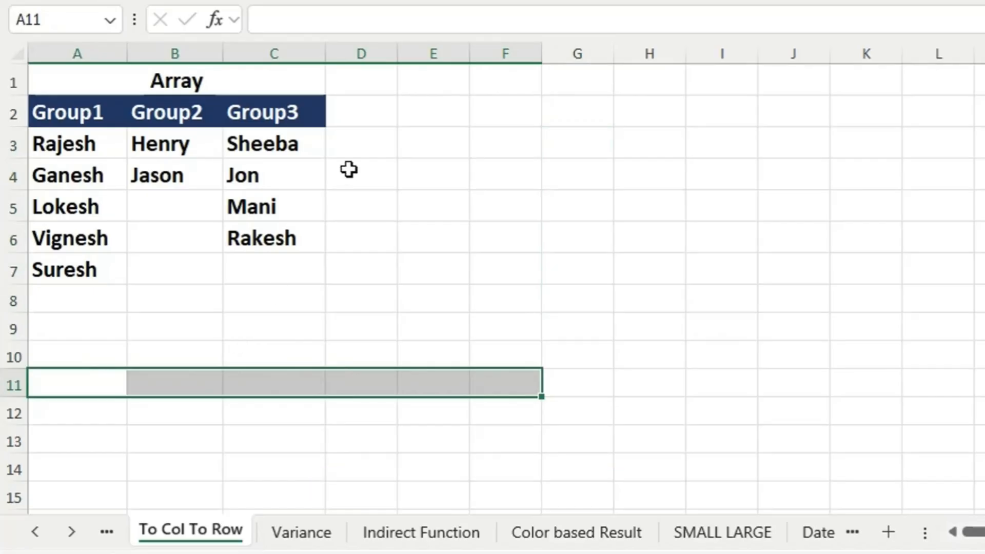
# Enter =TOCOL(A2:C7) in cell F2 to stack the three group columns, and autofit column F
pyautogui.click(521, 120)
pyautogui.doubleClick(531, 121)
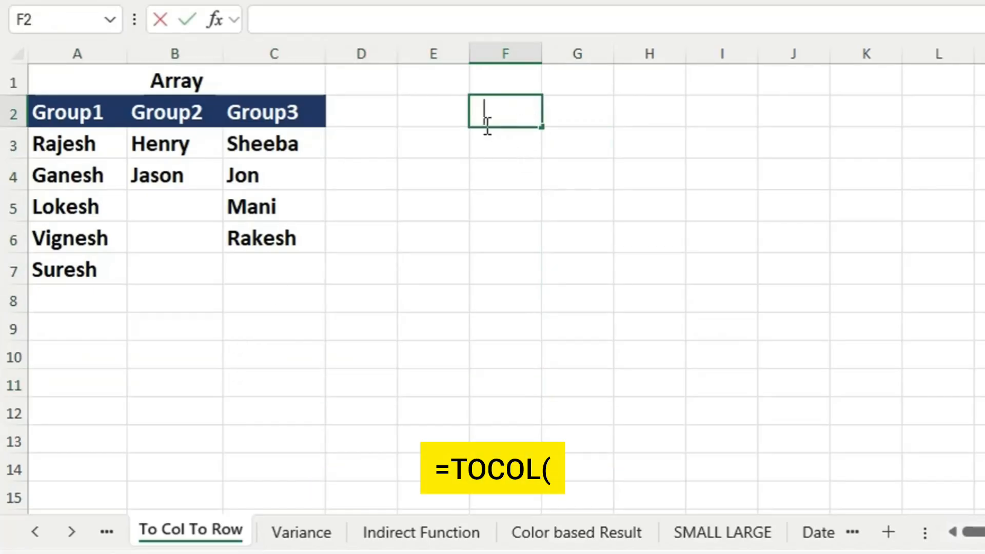
pyautogui.write('=')
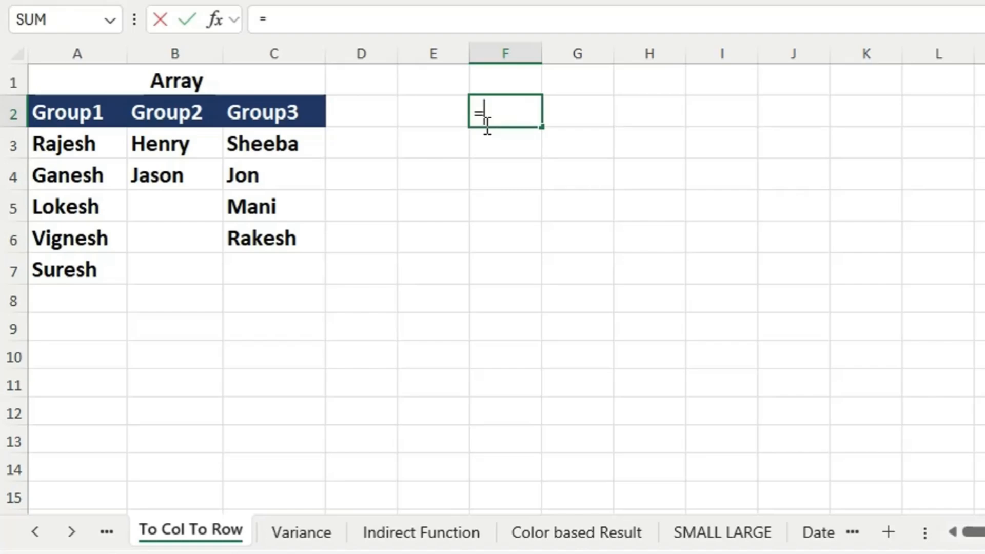
pyautogui.write('T')
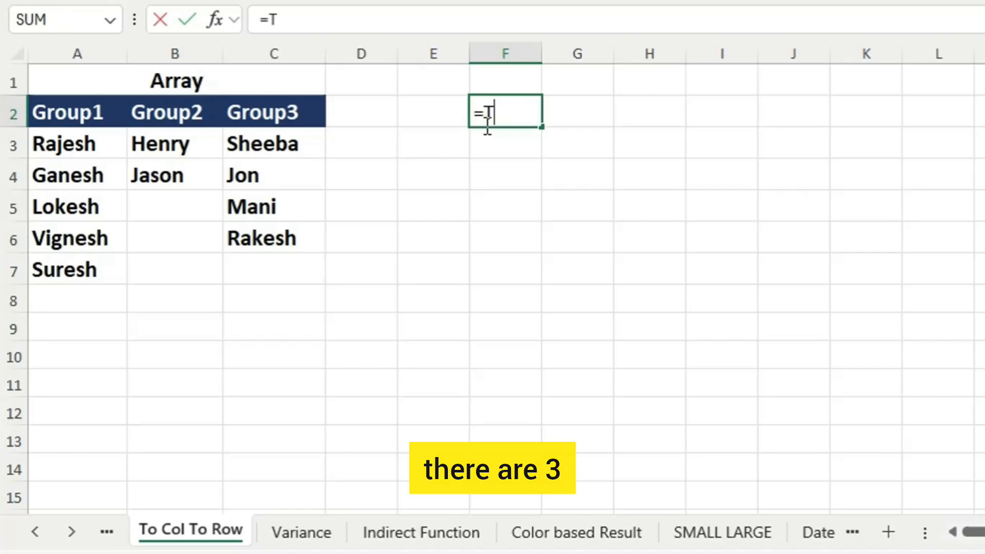
pyautogui.write('OCOL(')
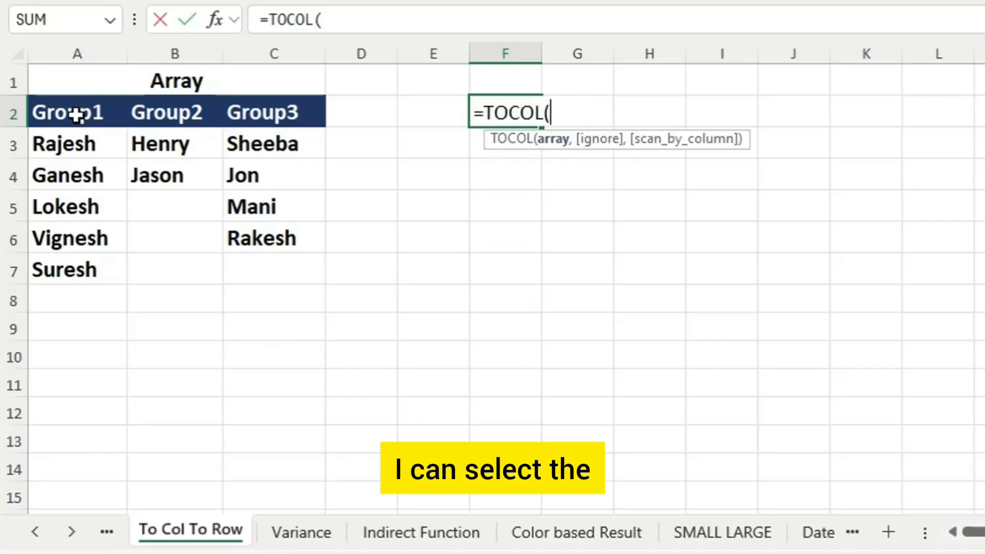
pyautogui.moveTo(77, 114); pyautogui.dragTo(272, 268)
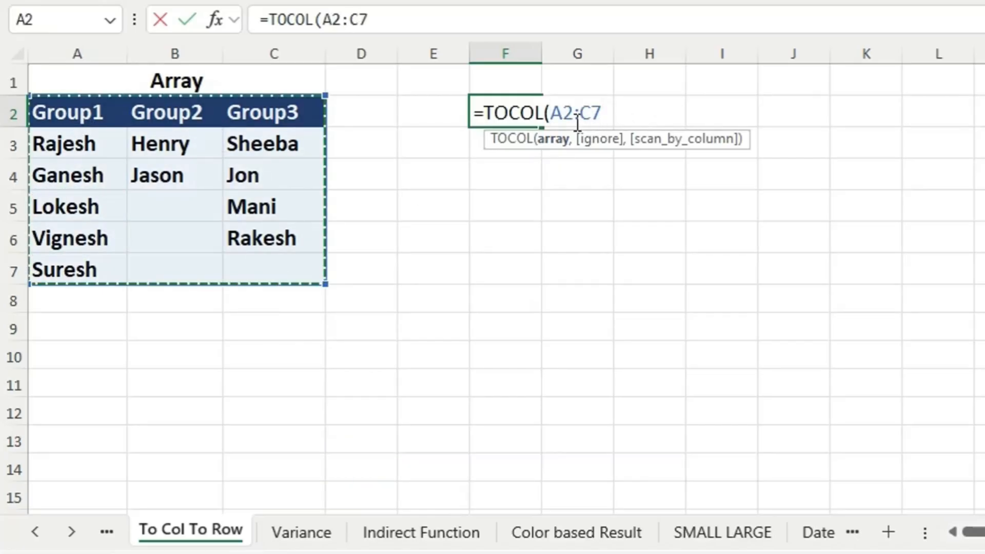
pyautogui.write(',')
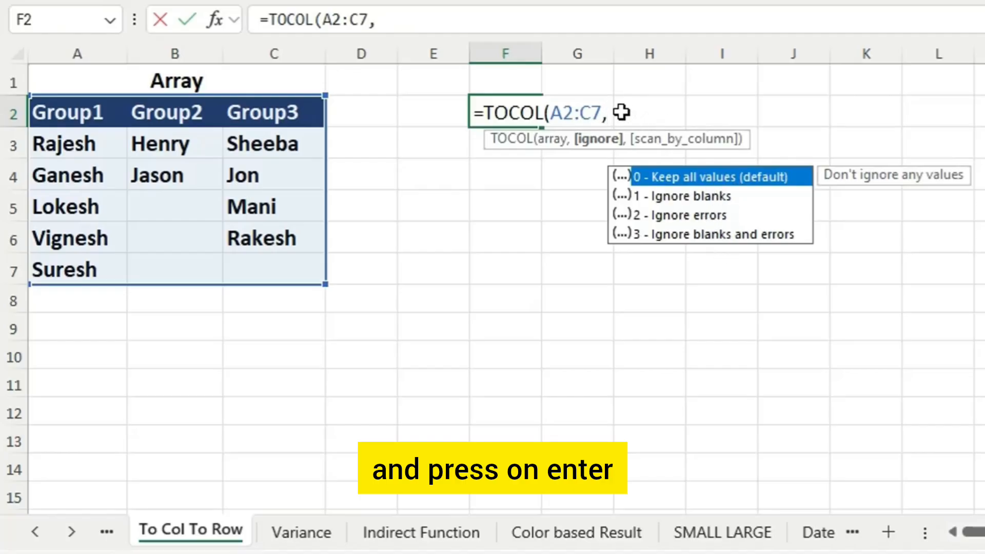
pyautogui.press('BackSpace')
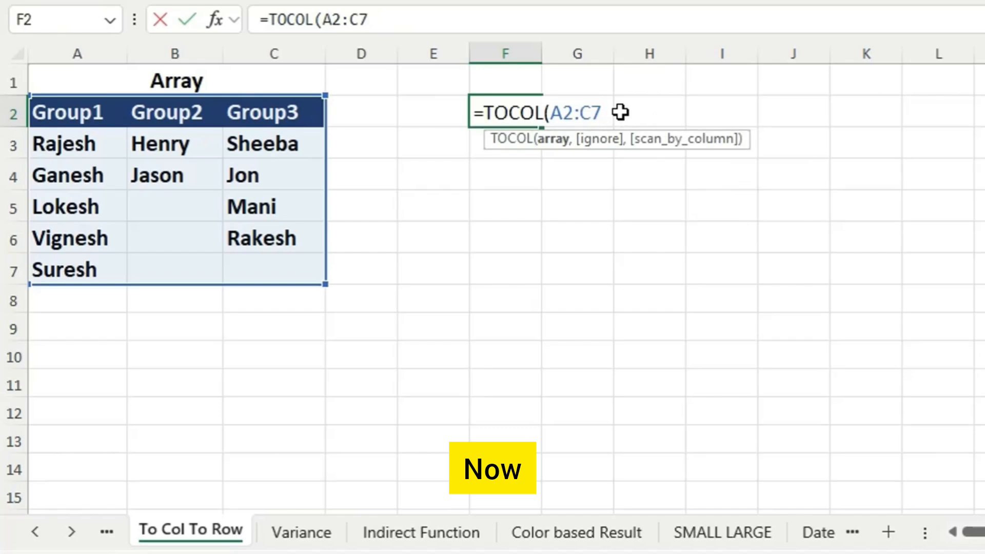
pyautogui.write(')')
pyautogui.press('Return')
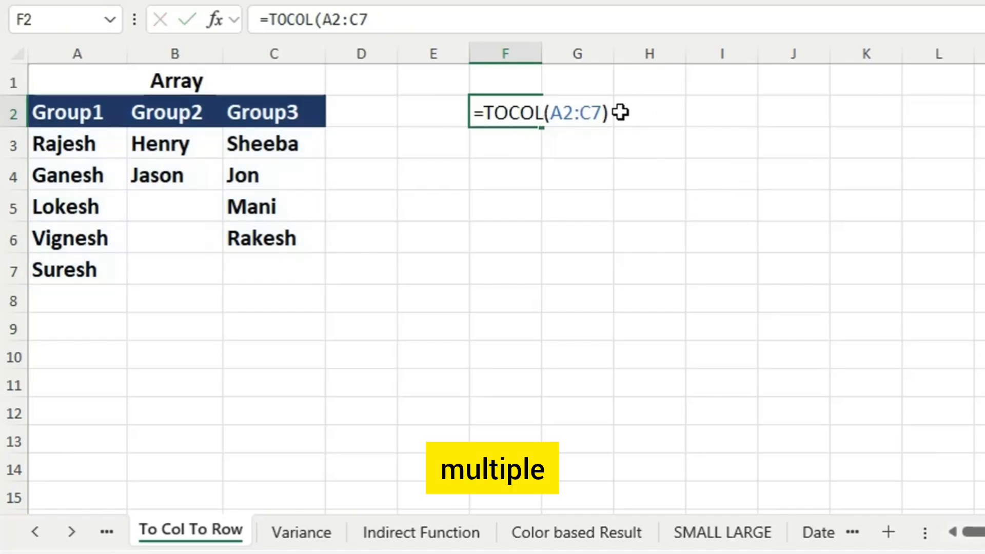
pyautogui.doubleClick(539, 54)
pyautogui.click(686, 246)
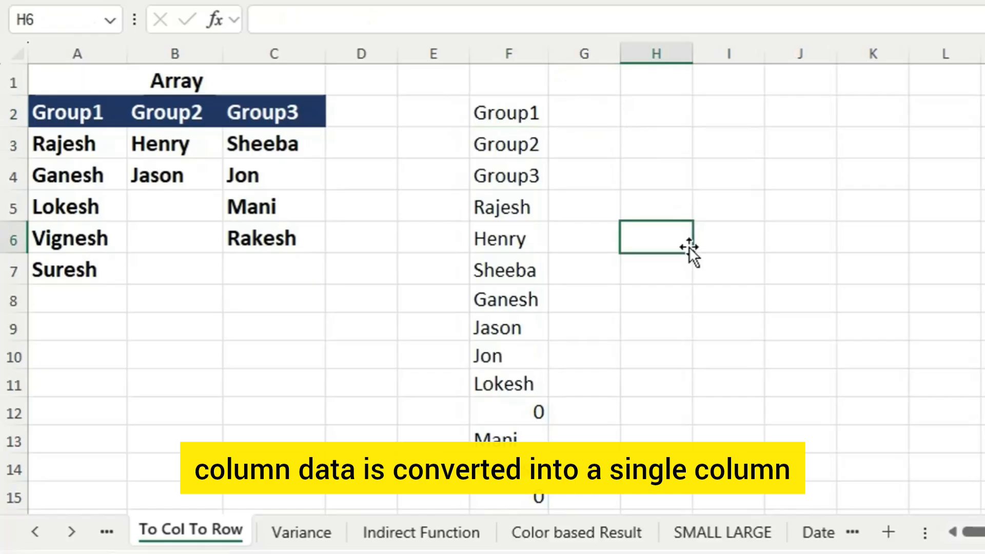
# Compare the order of the spilled entries in column F with source rows 2 to 4
pyautogui.click(530, 123)
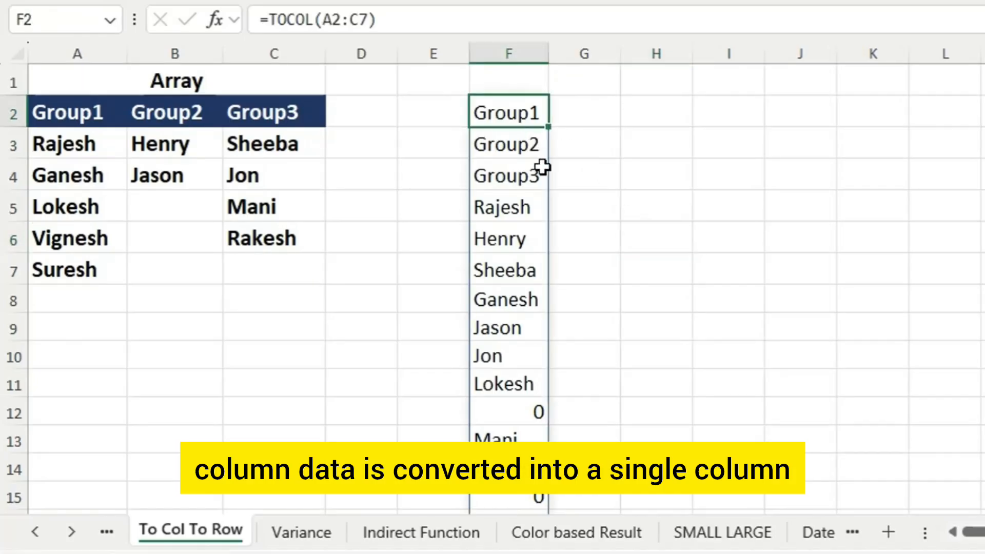
pyautogui.click(537, 145)
pyautogui.click(534, 176)
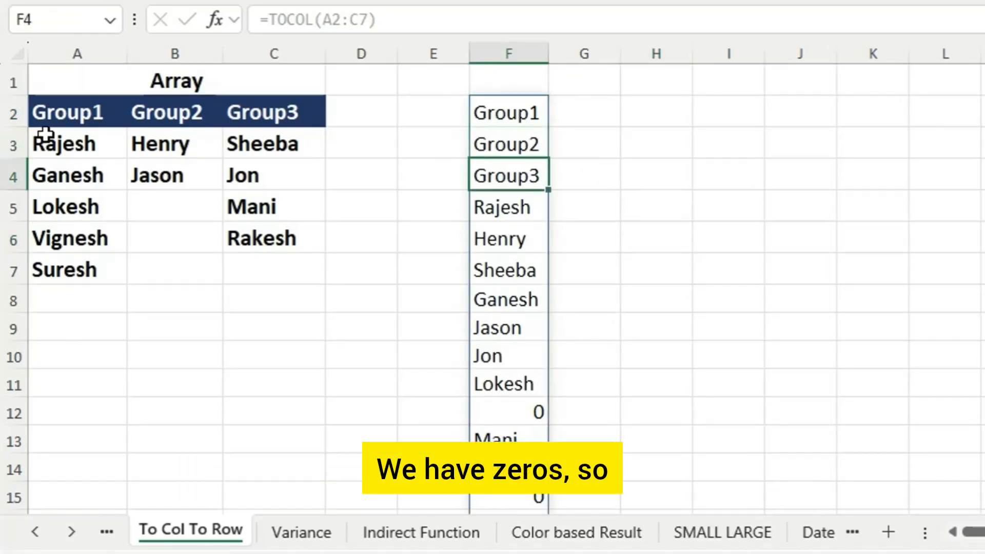
pyautogui.moveTo(64, 114); pyautogui.dragTo(280, 114)
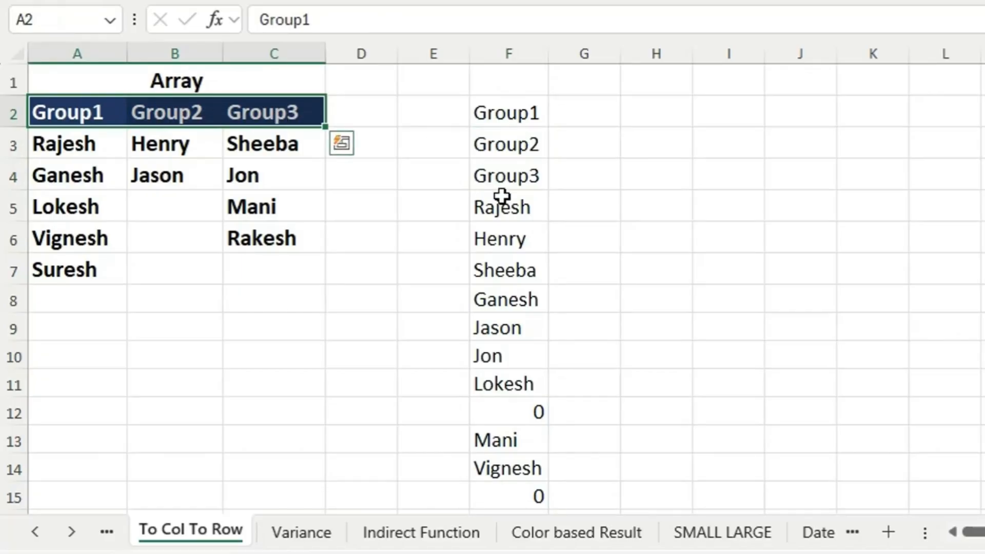
pyautogui.click(517, 209)
pyautogui.click(523, 235)
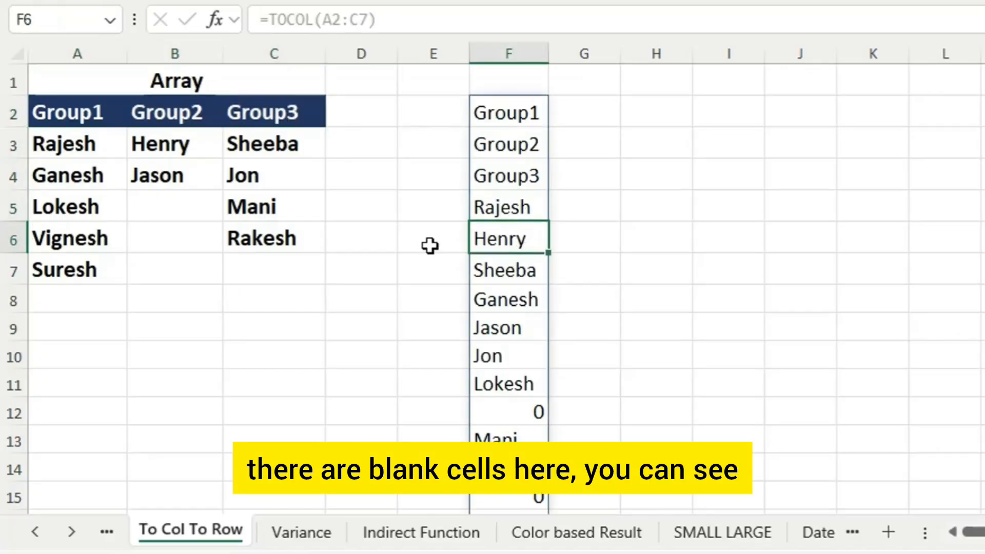
pyautogui.moveTo(87, 137); pyautogui.dragTo(272, 141)
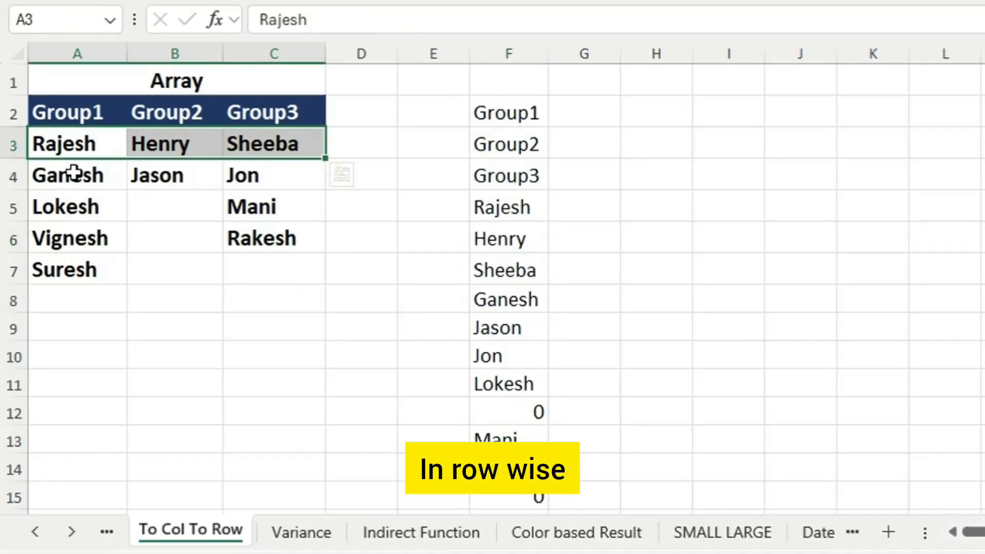
pyautogui.moveTo(72, 169); pyautogui.dragTo(254, 177)
pyautogui.click(513, 357)
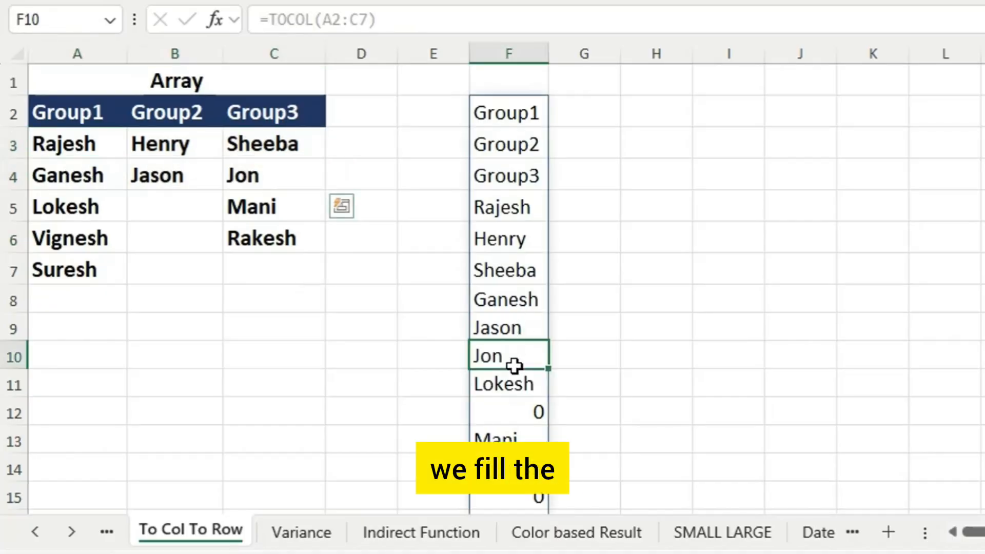
# Examine how the blank cells in source rows 5 to 7 are represented in column F's spilled list
pyautogui.moveTo(88, 207); pyautogui.dragTo(269, 207)
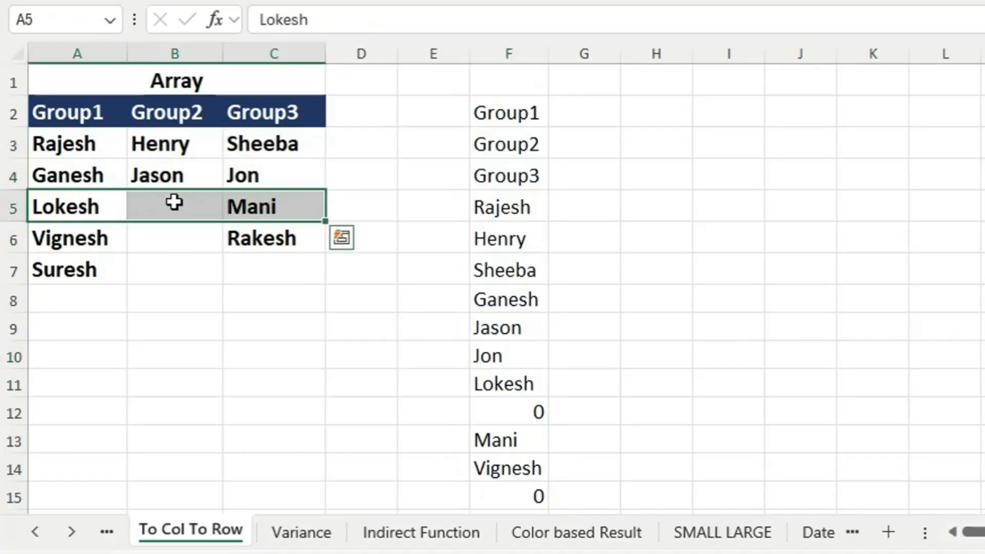
pyautogui.click(154, 204)
pyautogui.click(511, 410)
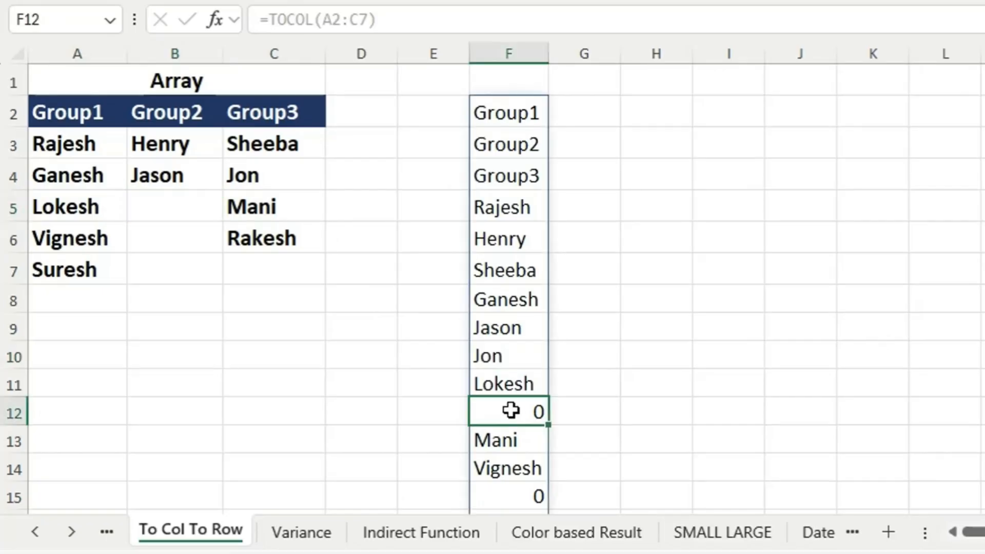
pyautogui.scroll(-2, 488, 343)
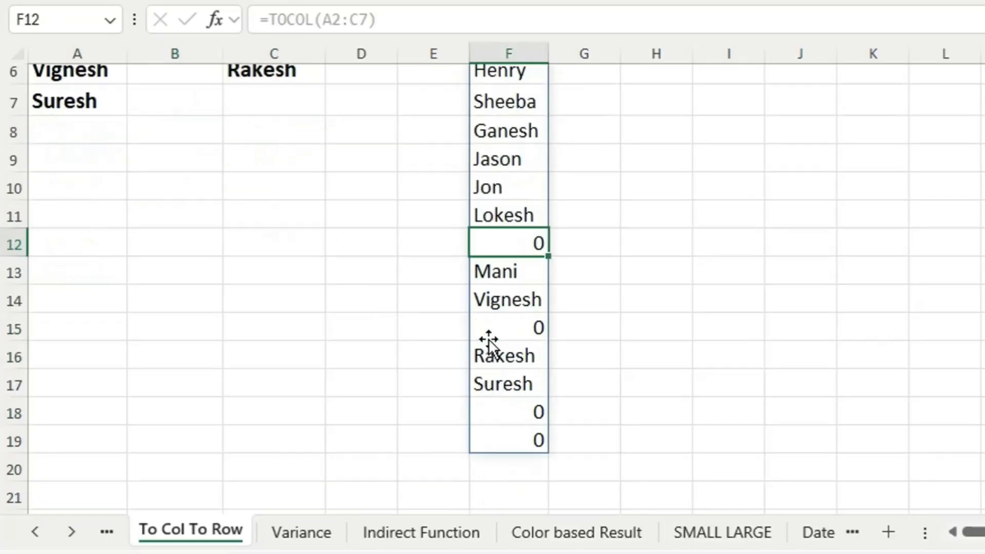
pyautogui.click(534, 325)
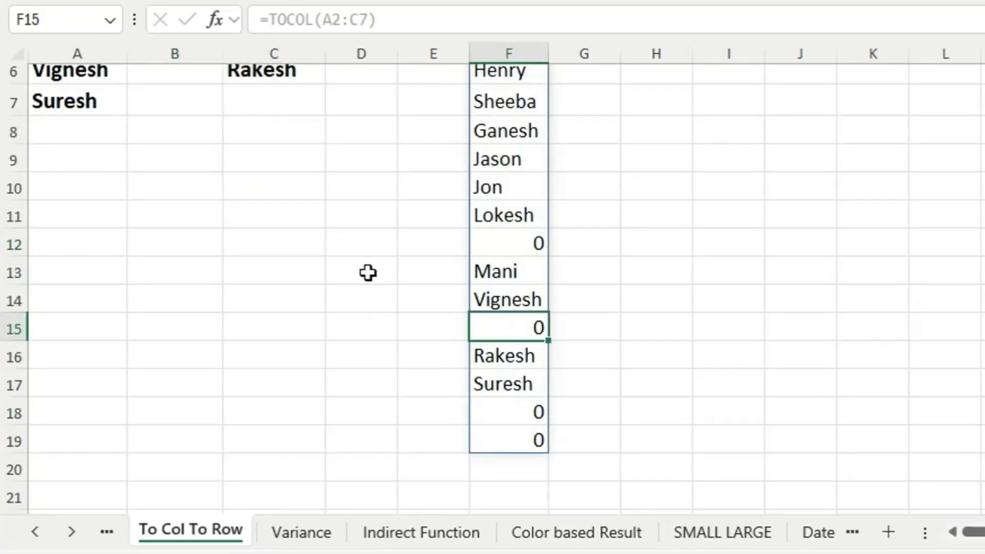
pyautogui.scroll(2, 369, 272)
pyautogui.click(176, 243)
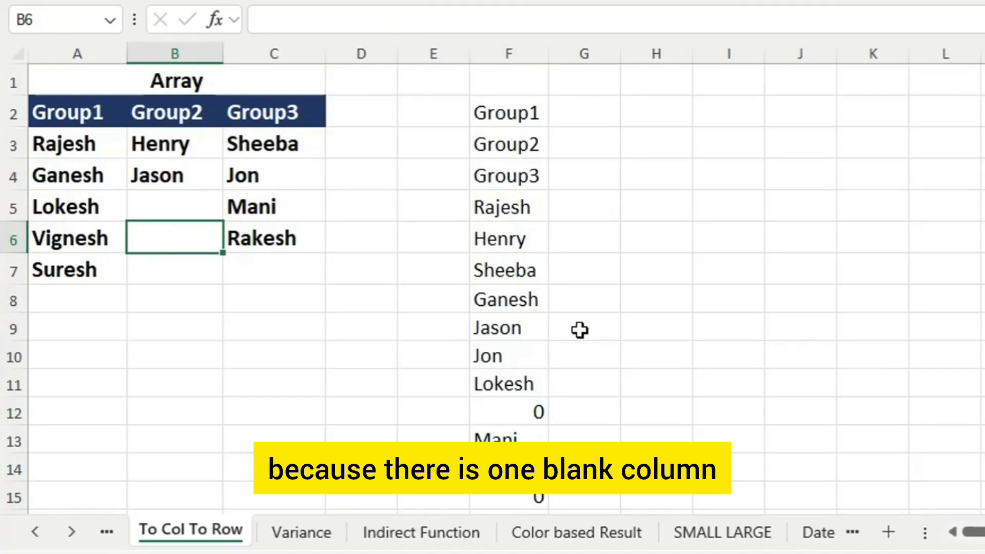
pyautogui.scroll(-3, 578, 330)
pyautogui.click(508, 328)
pyautogui.click(513, 356)
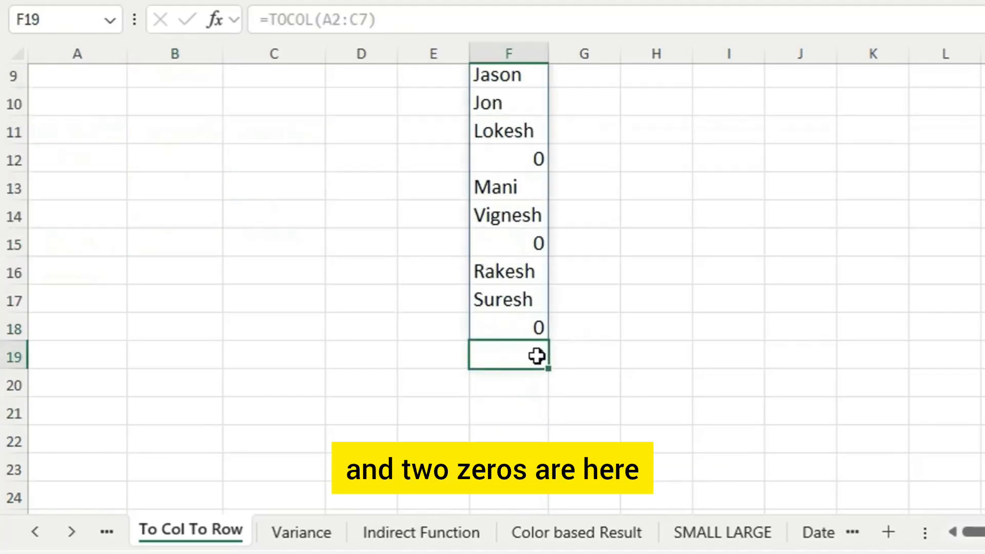
pyautogui.scroll(3, 577, 214)
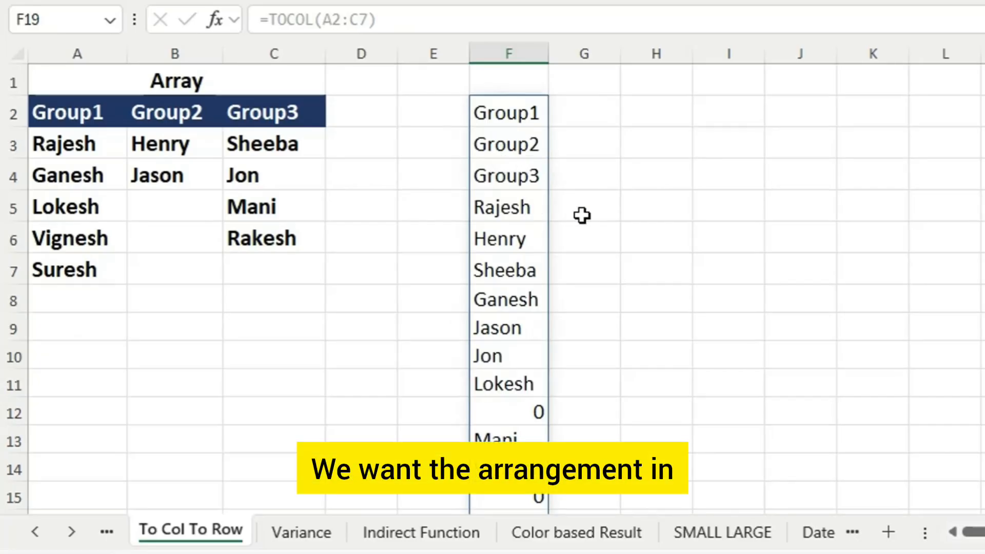
pyautogui.click(583, 199)
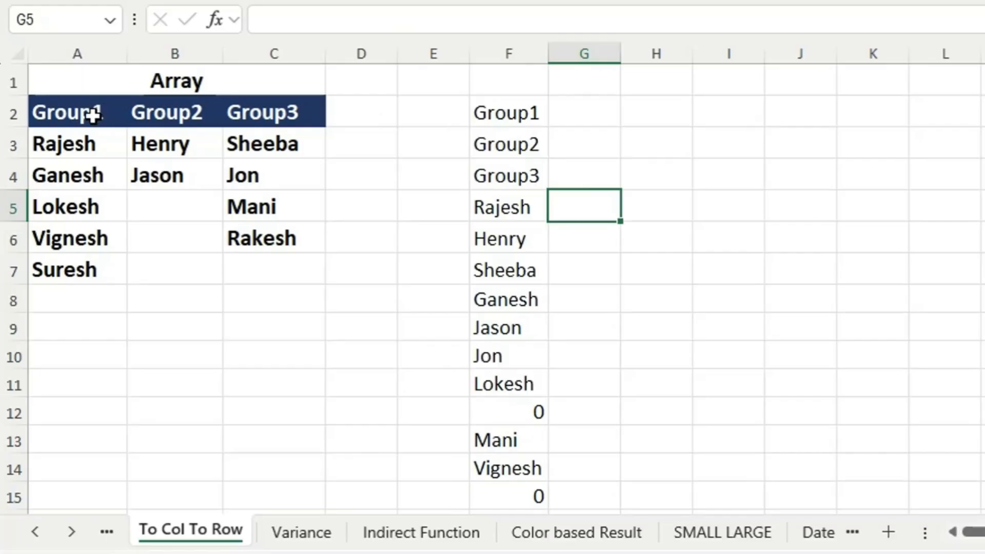
pyautogui.moveTo(92, 115); pyautogui.dragTo(87, 270)
pyautogui.moveTo(176, 121); pyautogui.dragTo(183, 185)
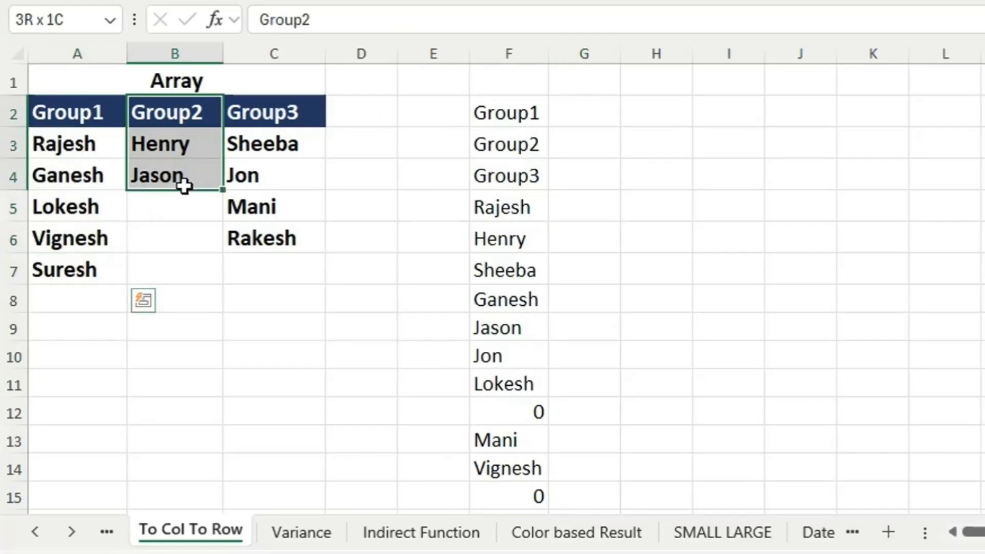
pyautogui.moveTo(280, 114); pyautogui.dragTo(282, 240)
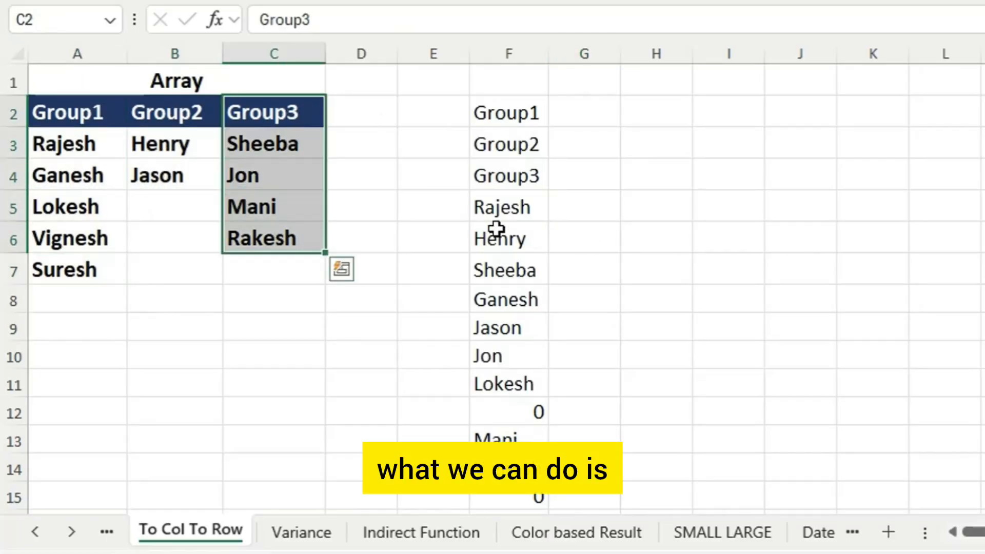
# Extend the formula in F2 to ignore blanks and scan by column: =TOCOL(A2:C7,1,TRUE)
pyautogui.doubleClick(515, 117)
pyautogui.press('BackSpace')
pyautogui.press('BackSpace')
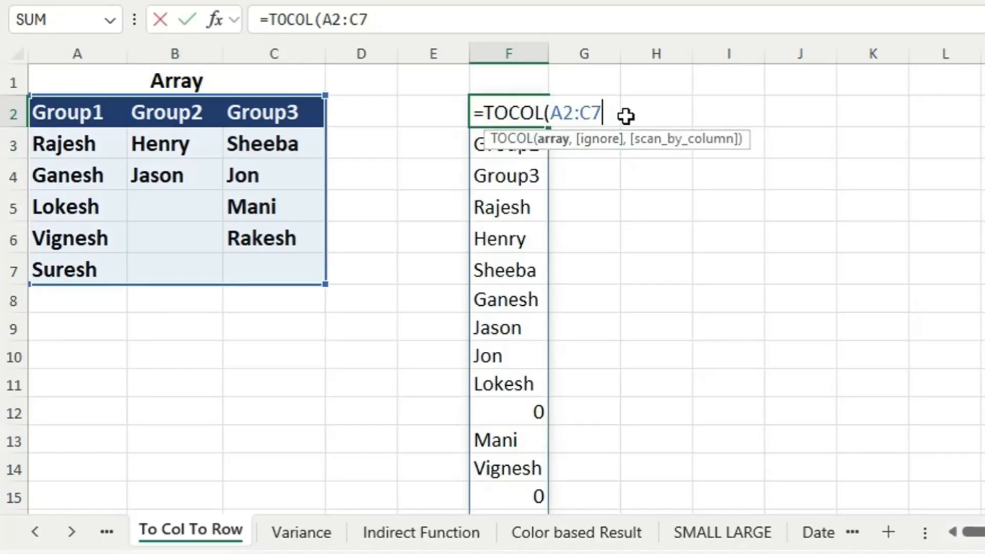
pyautogui.write(',1')
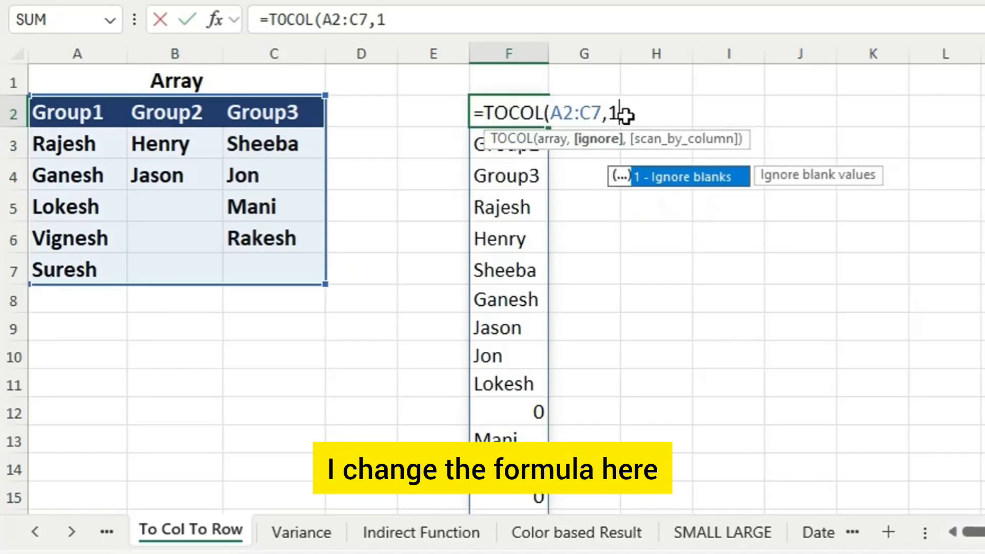
pyautogui.write(',')
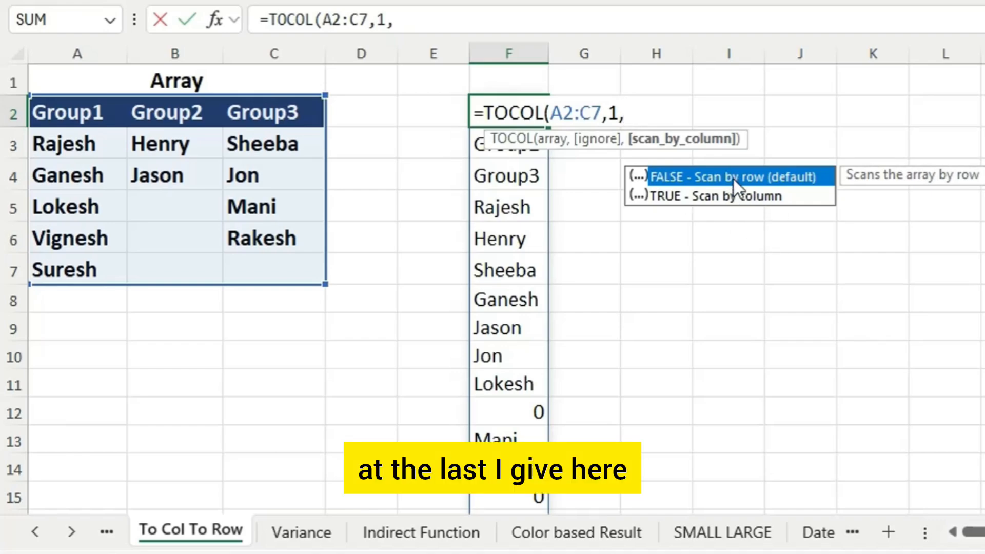
pyautogui.press('Down')
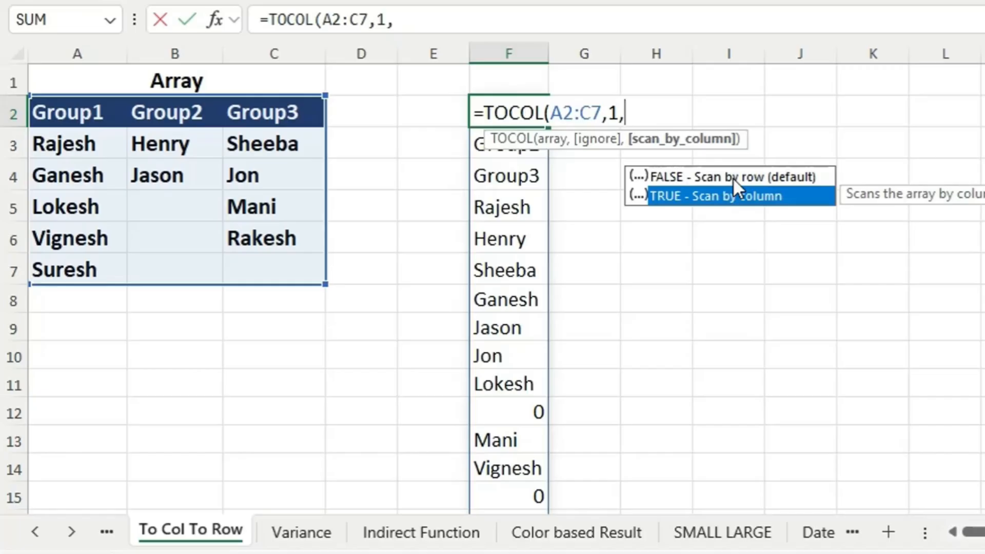
pyautogui.press('Tab')
pyautogui.write(')')
pyautogui.press('Return')
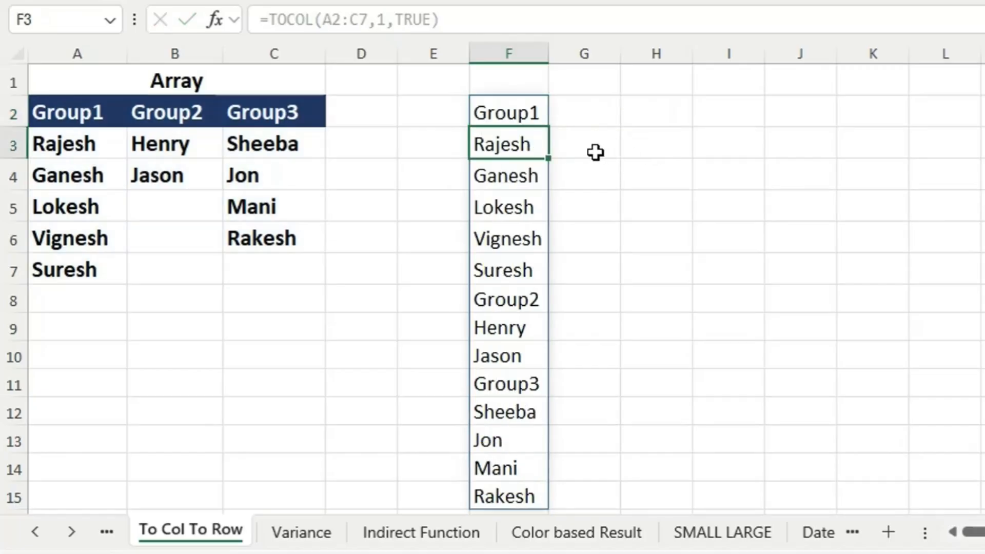
# Check the order of the Group1 entries in the spilled list in column F
pyautogui.click(595, 152)
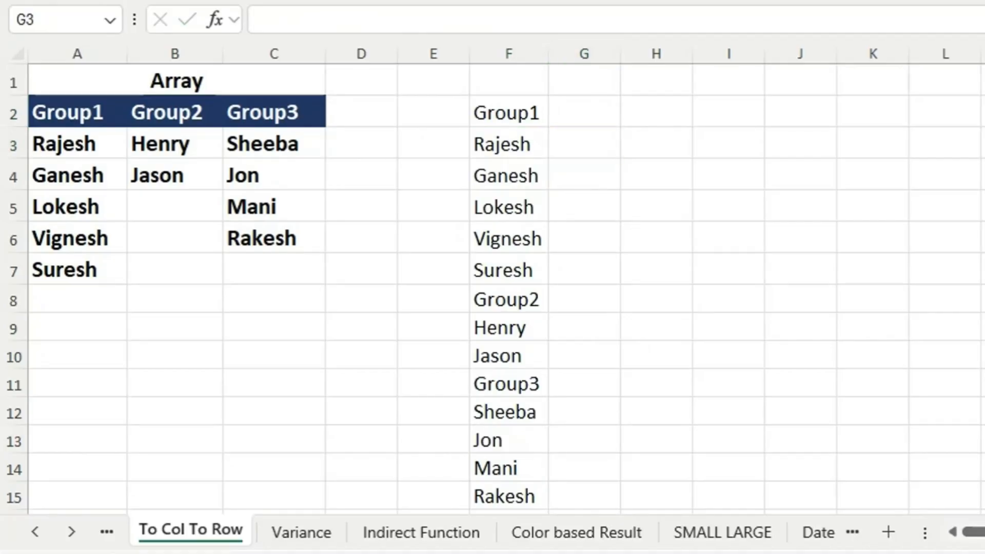
pyautogui.click(511, 110)
pyautogui.click(522, 149)
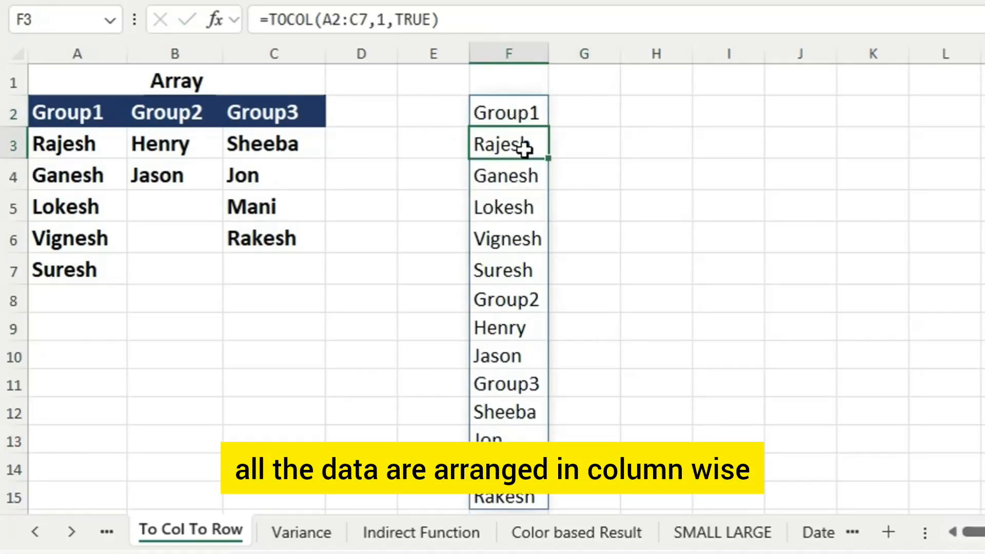
pyautogui.click(528, 172)
pyautogui.click(536, 150)
pyautogui.moveTo(537, 150); pyautogui.dragTo(535, 241)
pyautogui.click(523, 279)
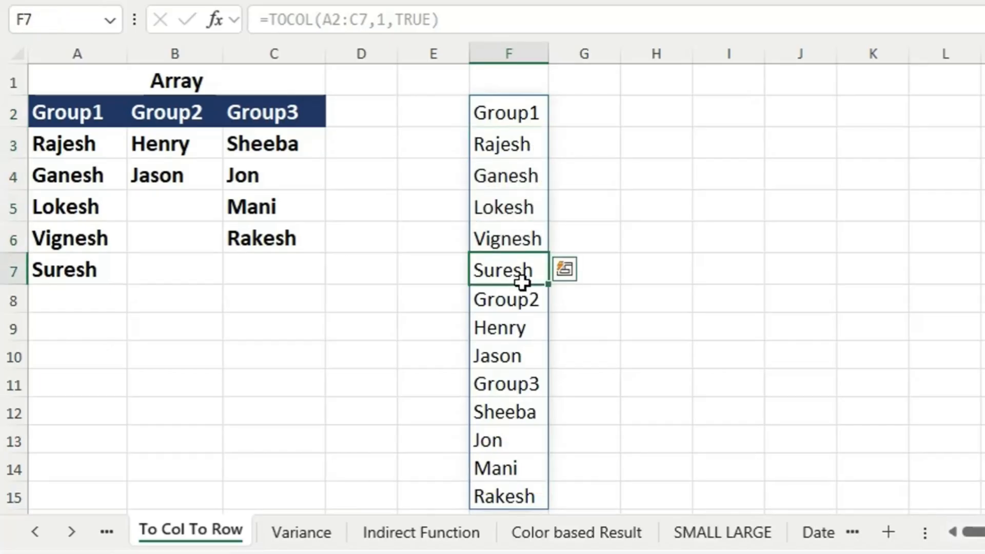
# Check the Group2 and Group3 entries in column F's spilled list against the source columns
pyautogui.moveTo(521, 303); pyautogui.dragTo(535, 358)
pyautogui.scroll(-1, 185, 123)
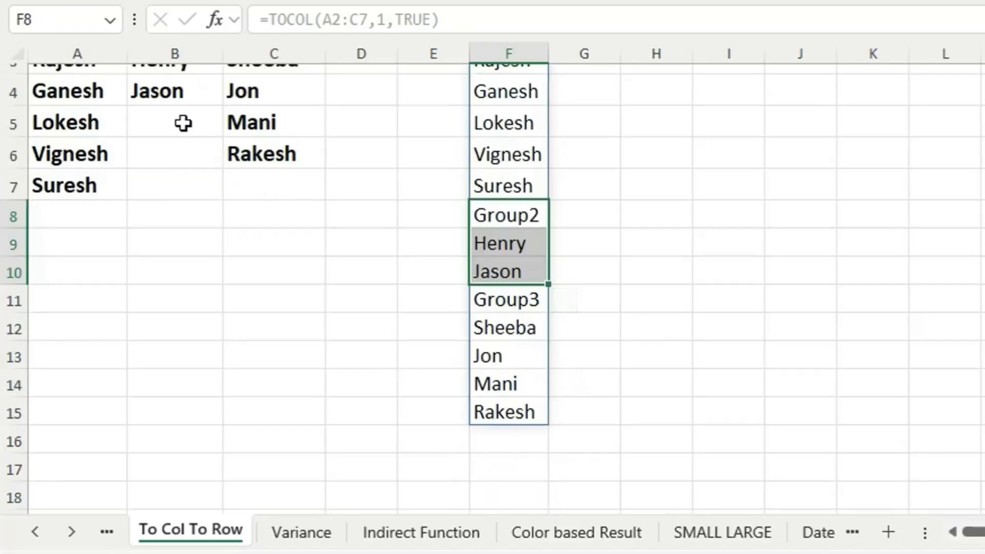
pyautogui.moveTo(501, 303); pyautogui.dragTo(533, 387)
# Clear the TOCOL formula and its spilled list from column F
pyautogui.scroll(1, 679, 228)
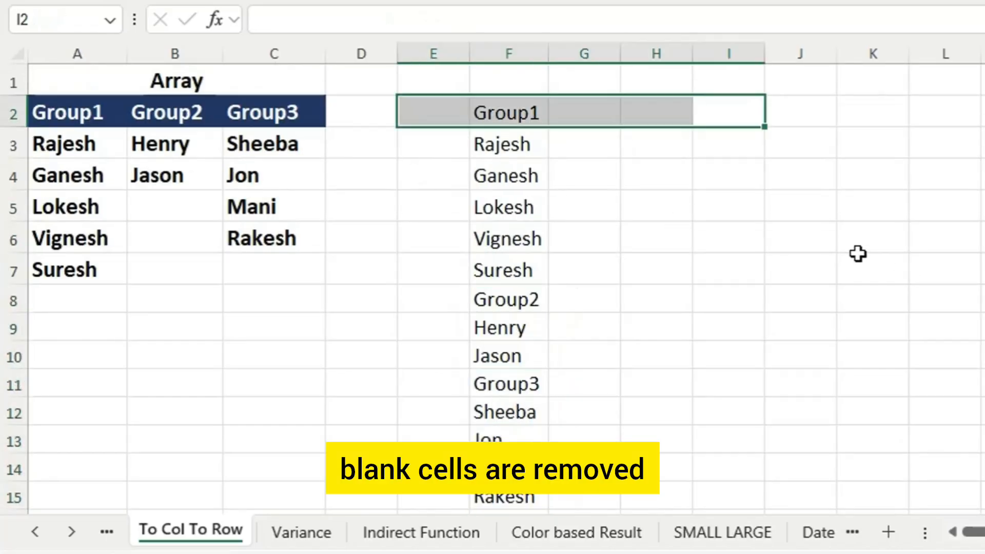
pyautogui.click(662, 241)
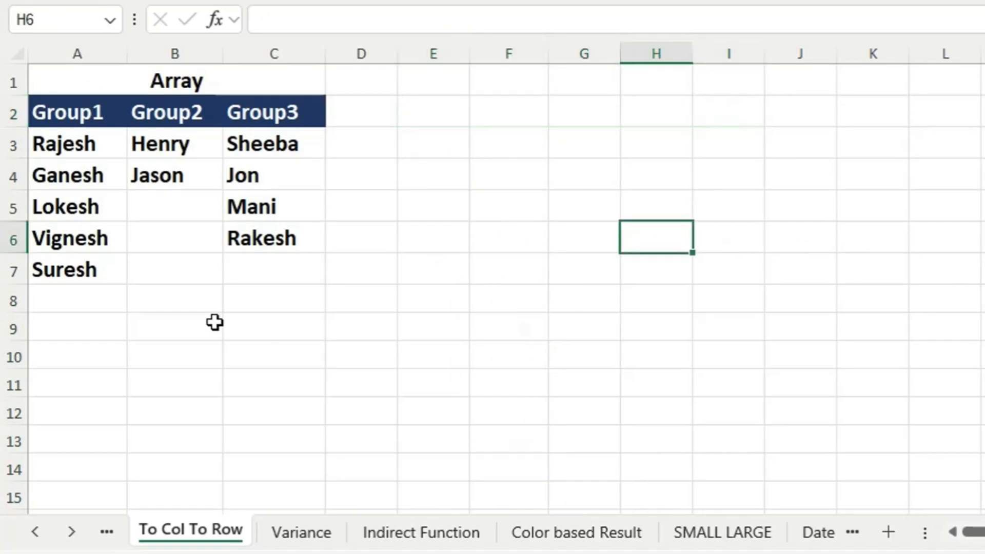
# Start a TOROW formula in A10 with A2:C7 as its array
pyautogui.doubleClick(83, 357)
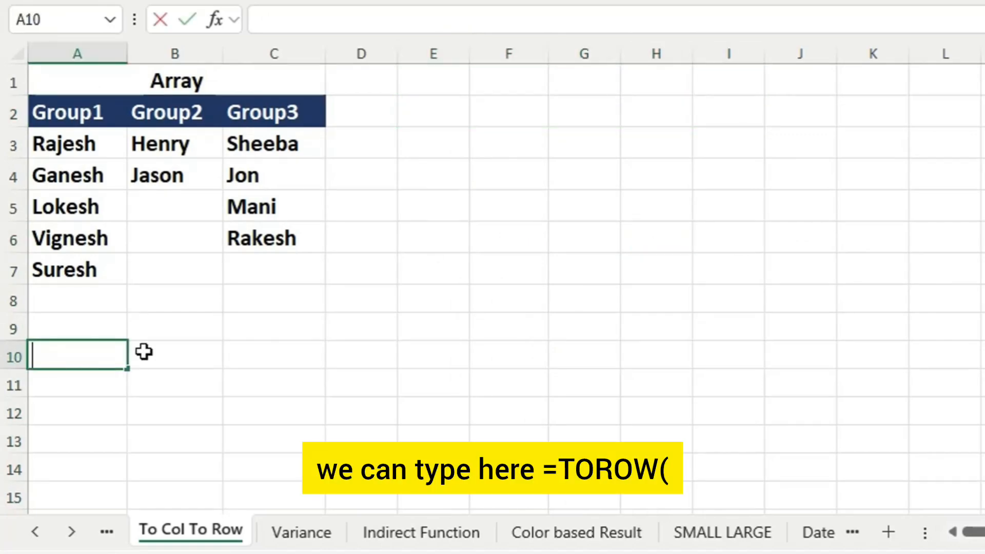
pyautogui.write('T')
pyautogui.press('BackSpace')
pyautogui.write('=TOROW(')
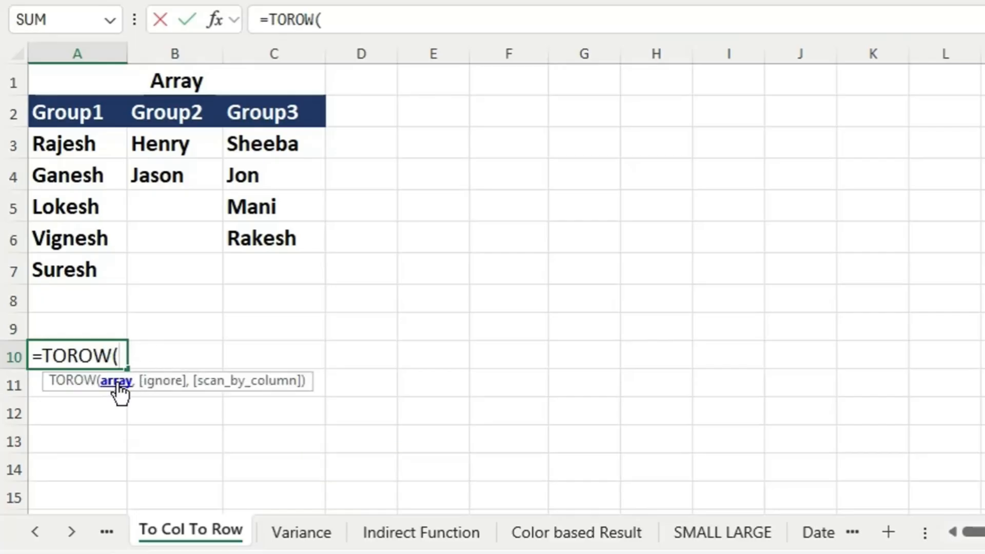
pyautogui.moveTo(66, 103); pyautogui.dragTo(311, 284)
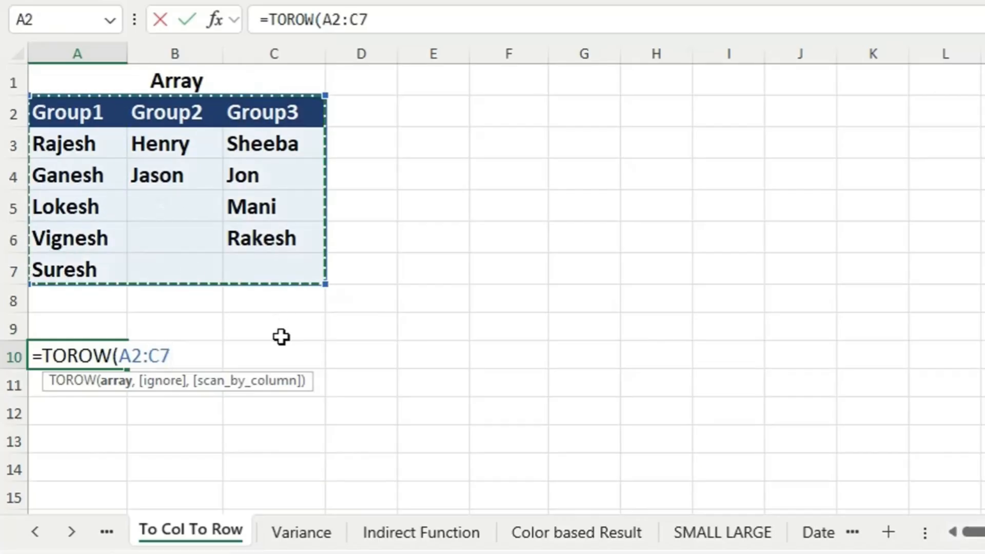
# Complete A10's formula to ignore blanks and errors and scan by column: =TOROW(A2:C7,3,TRUE)
pyautogui.write(',')
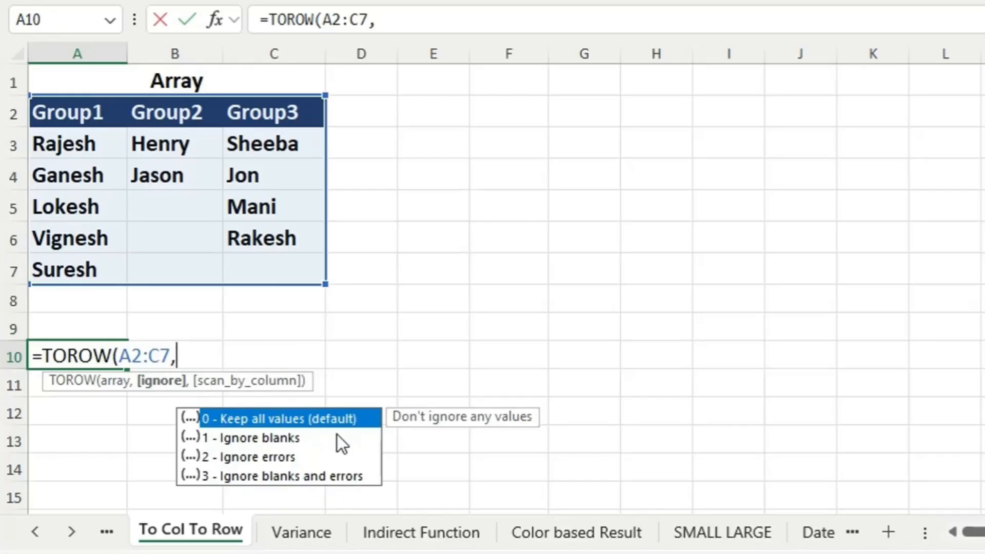
pyautogui.press('Down')
pyautogui.press('Down')
pyautogui.press('Down')
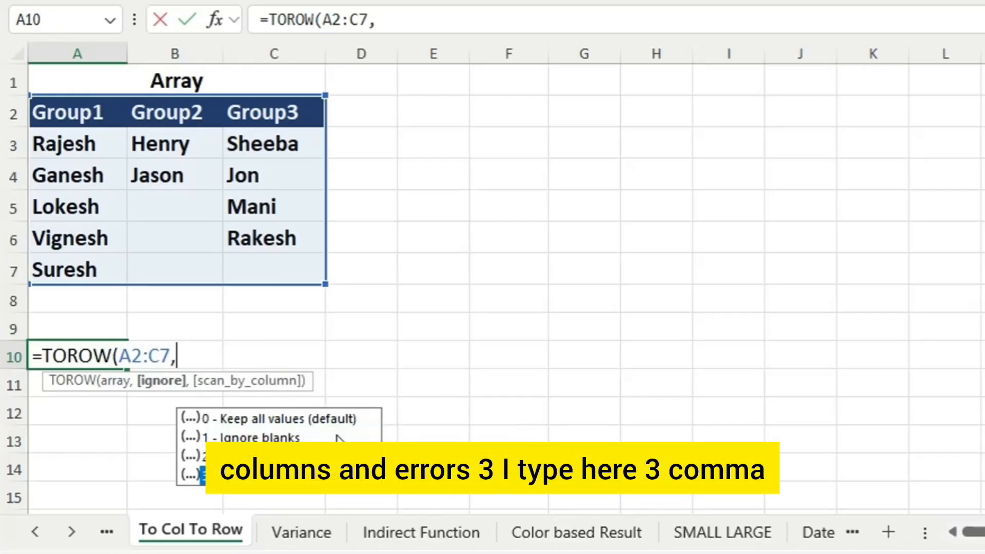
pyautogui.press('Escape')
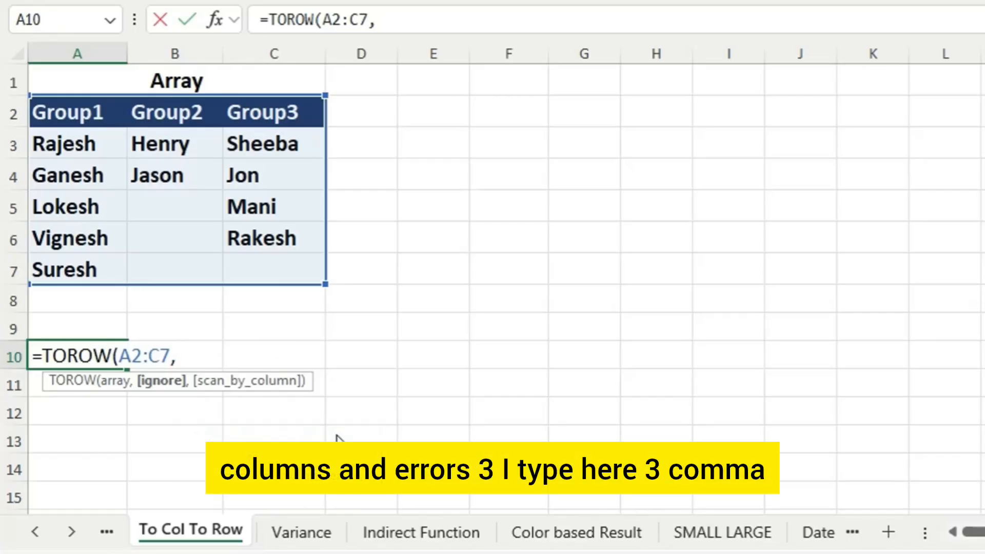
pyautogui.write(',')
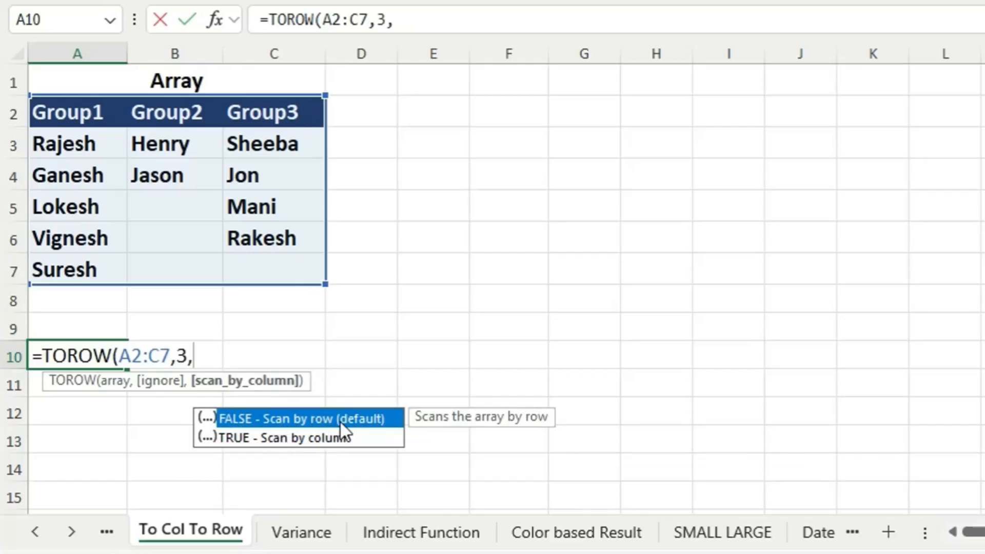
pyautogui.press('Down')
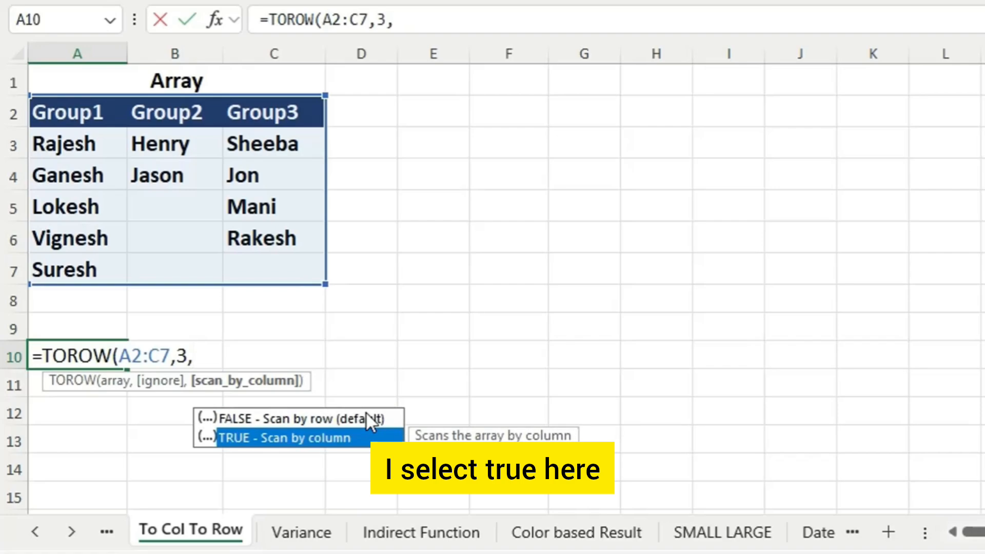
pyautogui.press('Tab')
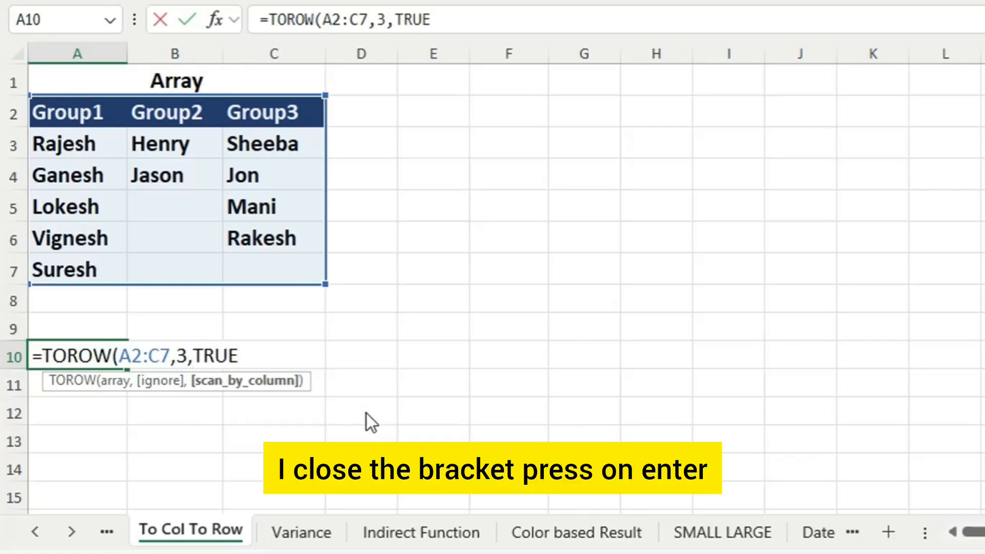
pyautogui.write(')')
pyautogui.press('Return')
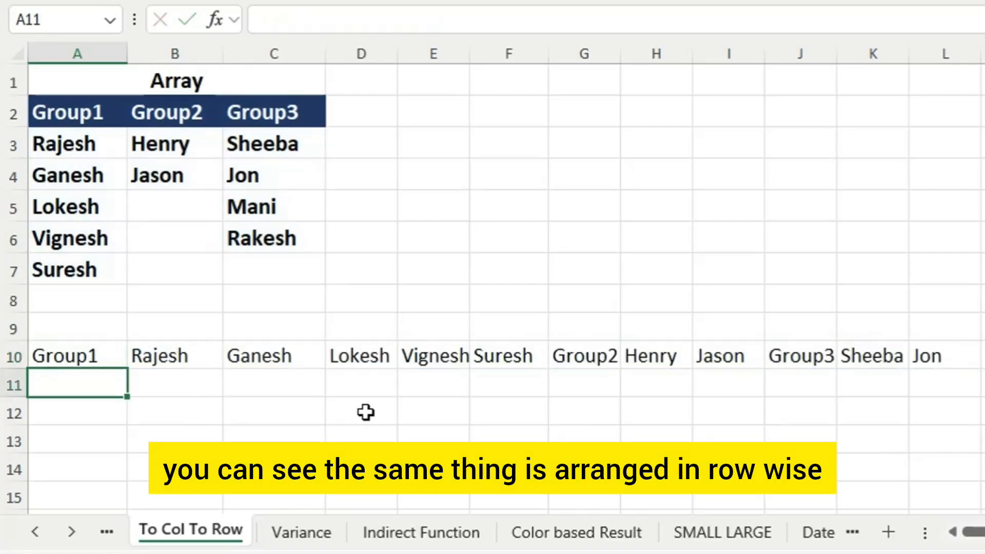
# Check the order of the Group1 entries spilled across row 10
pyautogui.click(97, 356)
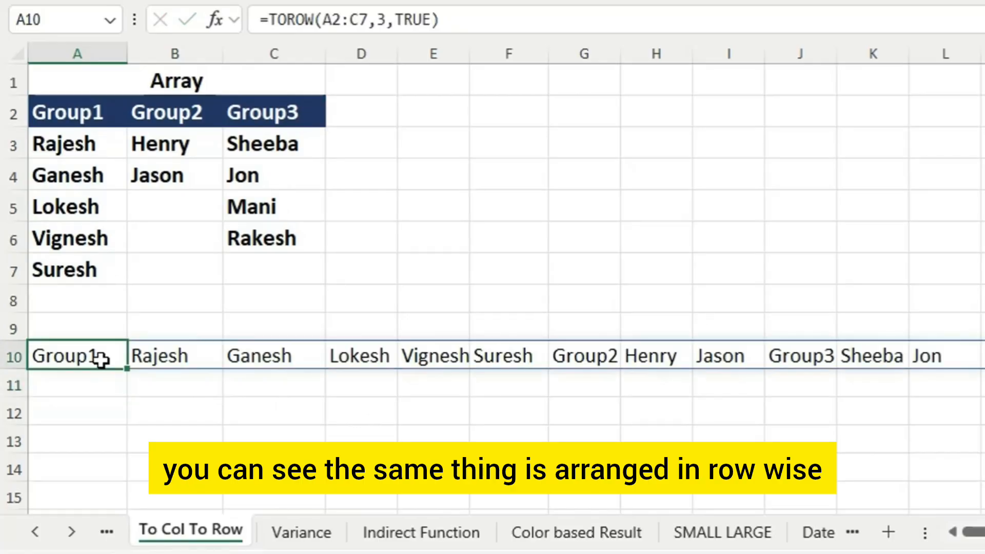
pyautogui.click(179, 356)
pyautogui.click(259, 354)
pyautogui.click(341, 354)
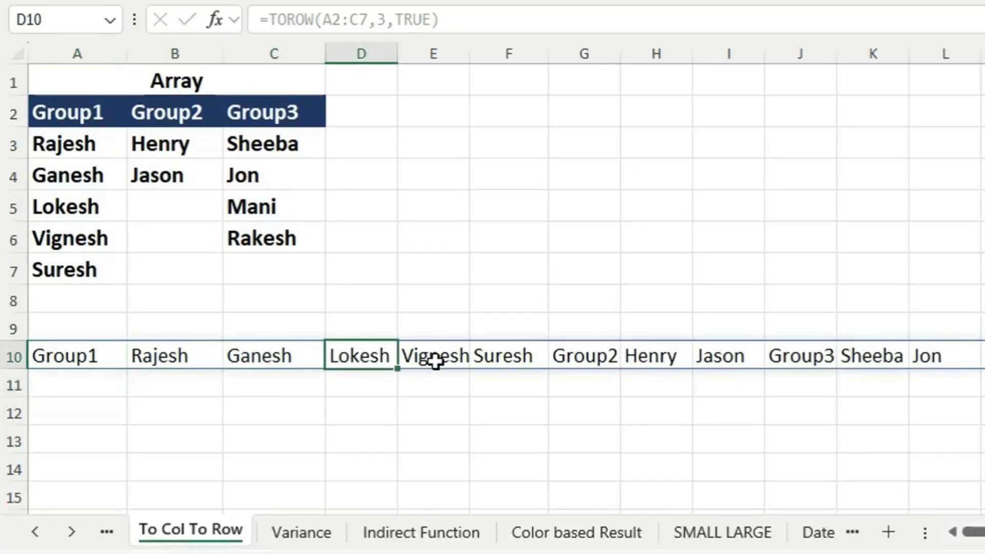
pyautogui.click(434, 357)
pyautogui.click(510, 359)
# Check the order of the Group2 and Group3 entries in row 10, and review the whole spilled range A10:N10
pyautogui.click(587, 357)
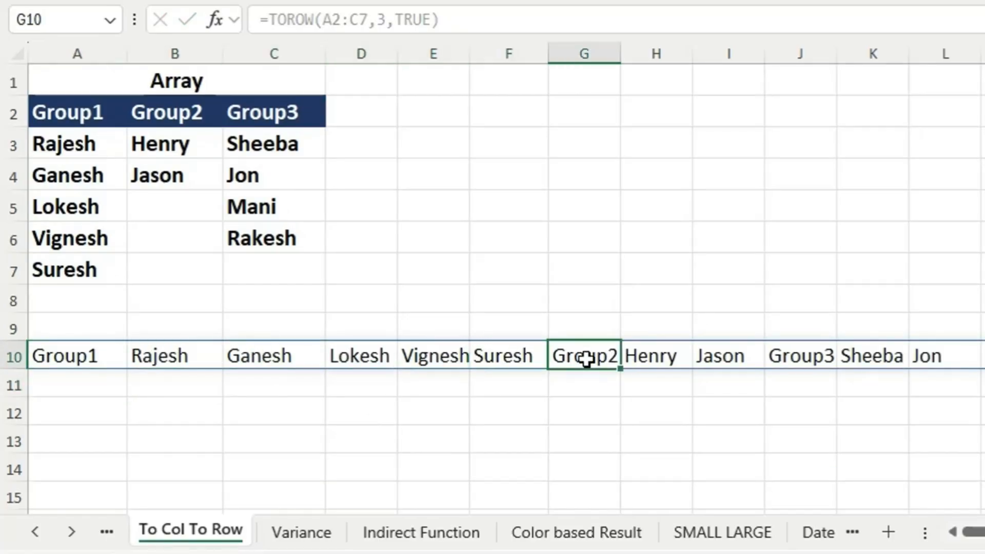
pyautogui.click(682, 358)
pyautogui.click(739, 360)
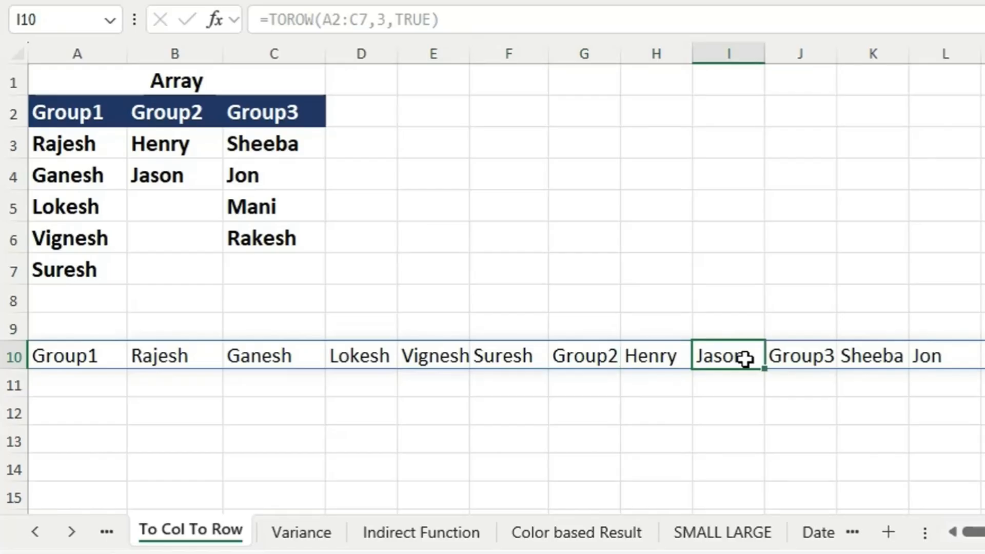
pyautogui.click(809, 358)
pyautogui.click(956, 359)
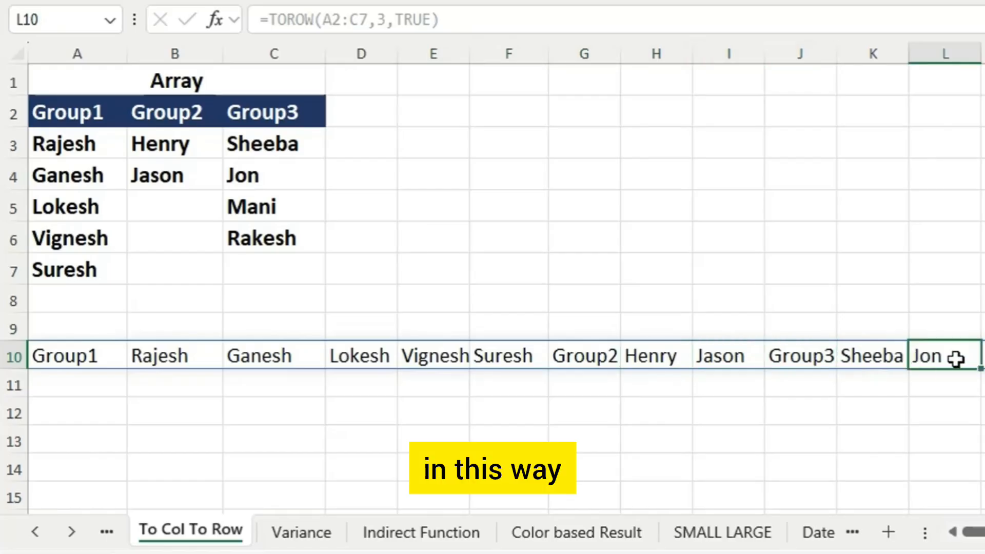
pyautogui.click(984, 356)
pyautogui.click(816, 376)
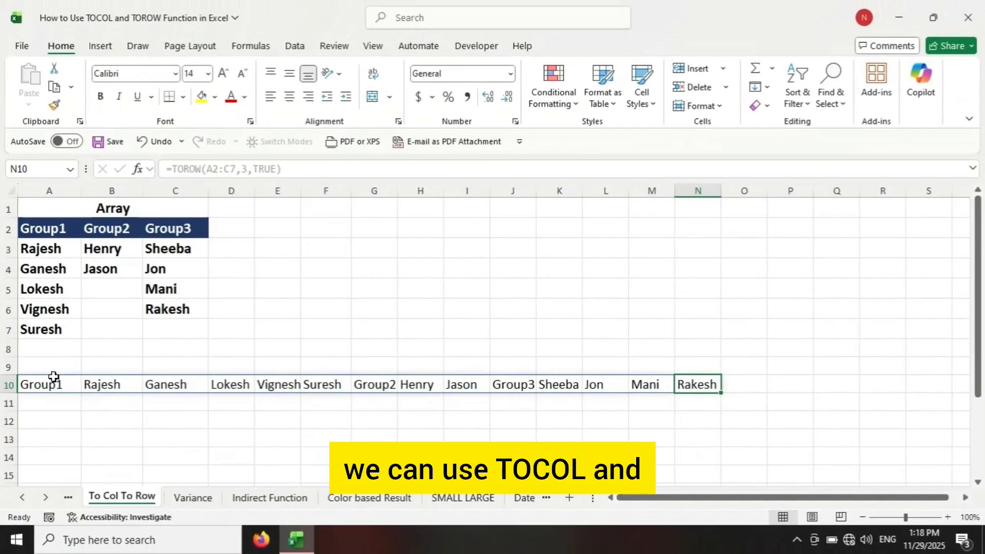
pyautogui.moveTo(56, 376); pyautogui.dragTo(819, 376)
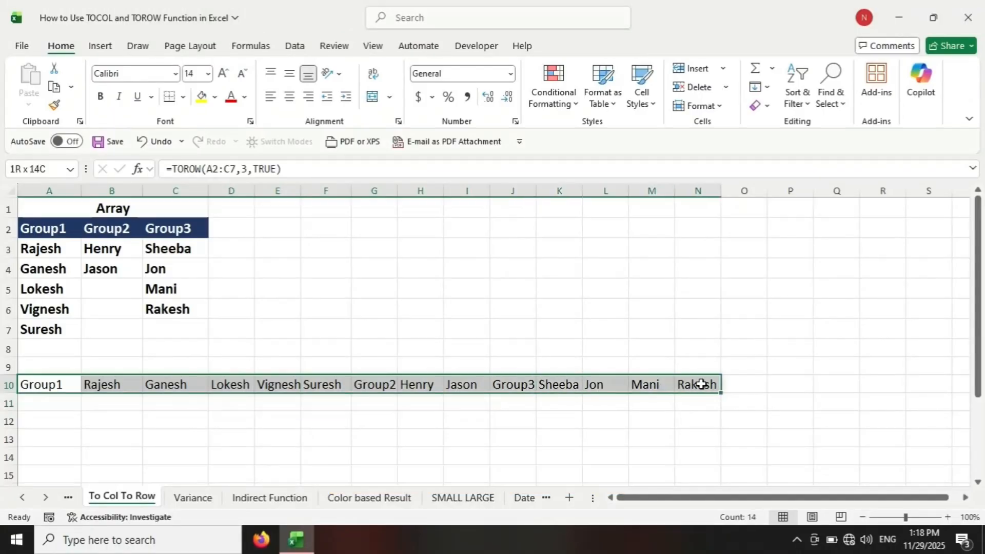
pyautogui.moveTo(701, 384); pyautogui.dragTo(701, 385)
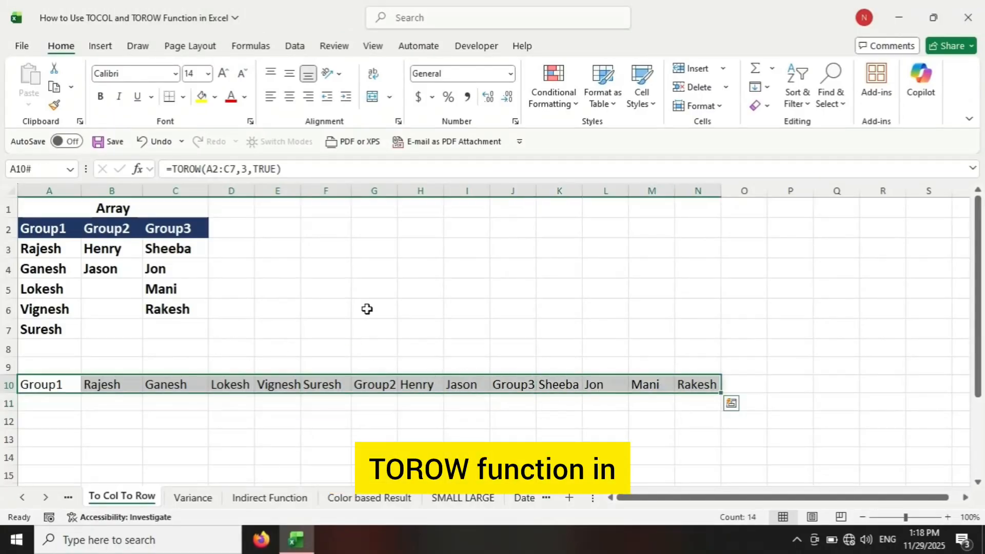
pyautogui.click(407, 314)
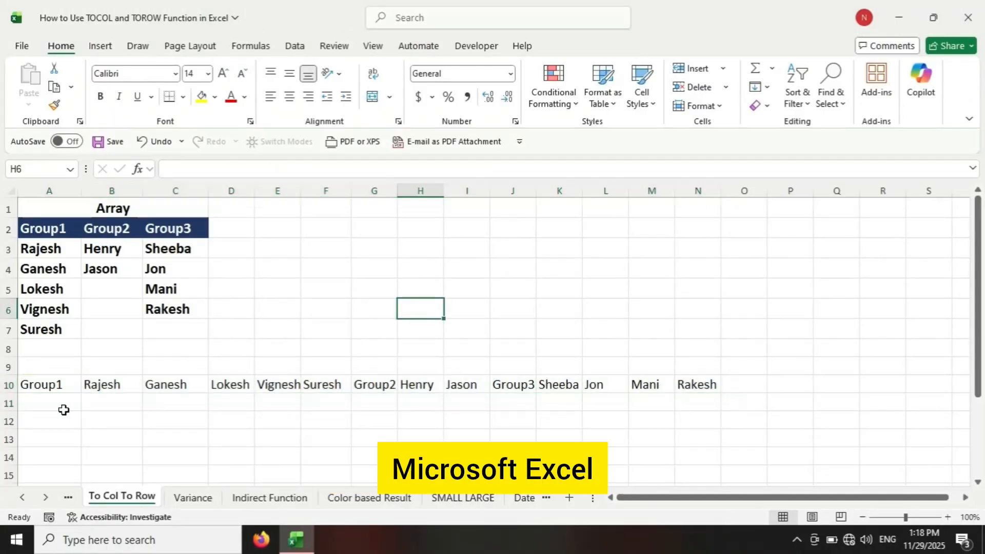
pyautogui.moveTo(278, 227); pyautogui.dragTo(286, 350)
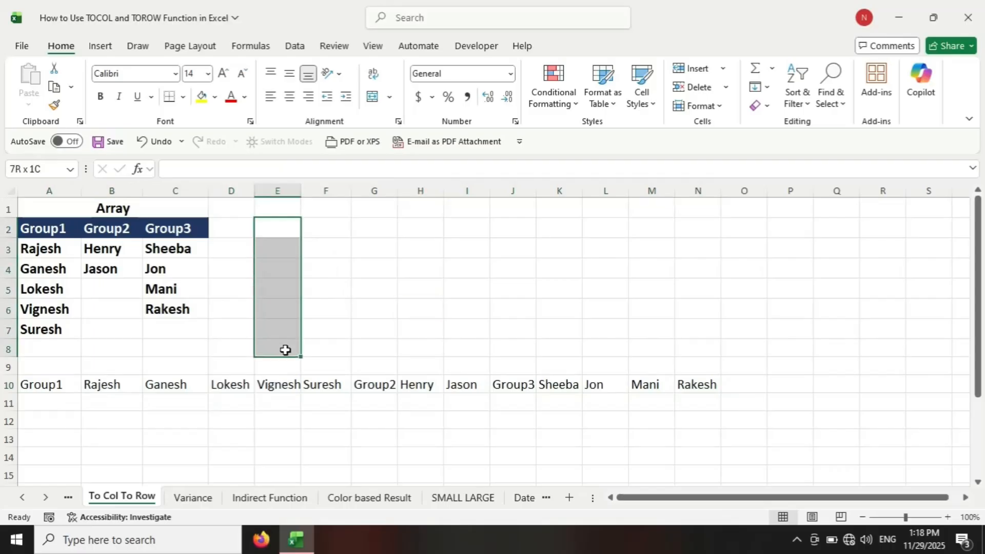